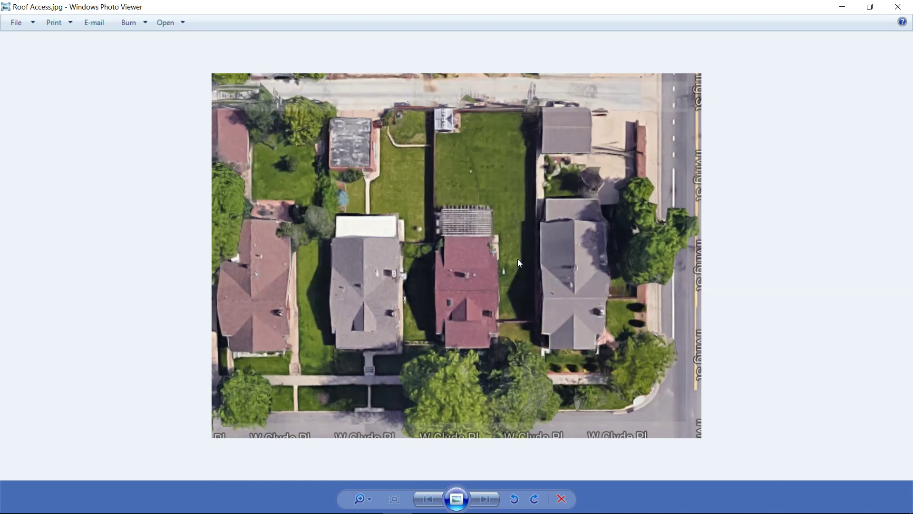
{"action": "left_click", "coordinate": [490, 114]}
{"action": "left_click", "coordinate": [487, 292]}
{"action": "left_click", "coordinate": [487, 293]}
{"action": "left_click", "coordinate": [488, 296]}
{"action": "left_click", "coordinate": [488, 292]}
{"action": "left_click", "coordinate": [488, 292]}
{"action": "left_click", "coordinate": [488, 293]}
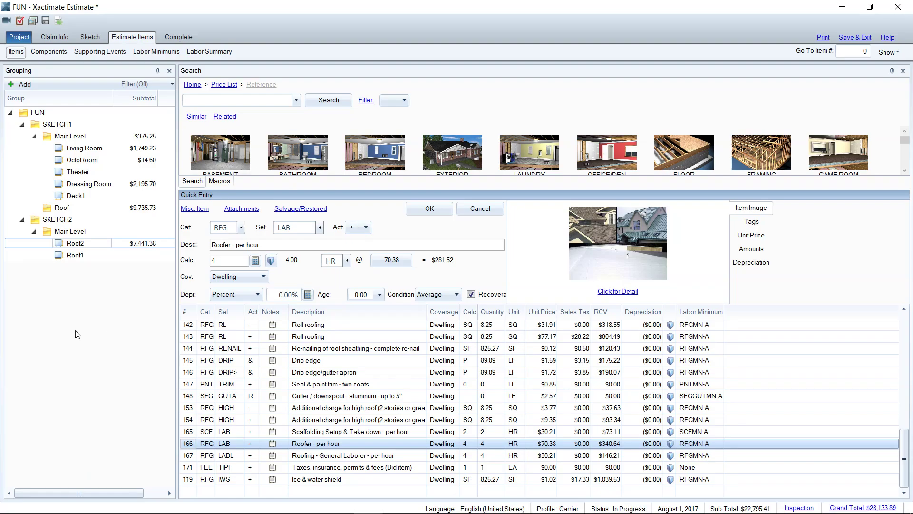
Step: Set the calculation of the Roofing - General Laborer item under Roof2 to 2+1 hours
{"action": "left_click", "coordinate": [187, 457]}
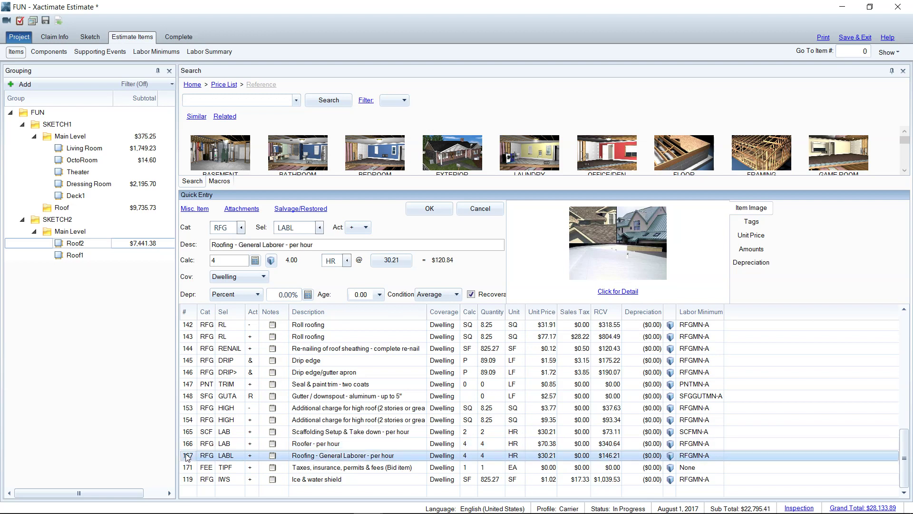
{"action": "left_click", "coordinate": [396, 268]}
{"action": "left_click", "coordinate": [235, 260]}
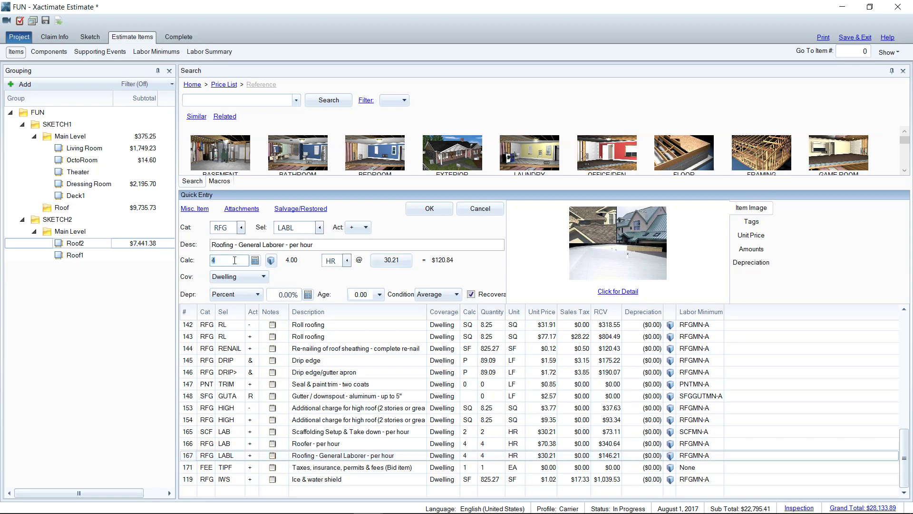
{"action": "type", "text": "2"}
{"action": "type", "text": "1"}
Step: Examine the detailed definition of the Roofer - per hour item and what its hourly labor rate includes
{"action": "left_click", "coordinate": [186, 445]}
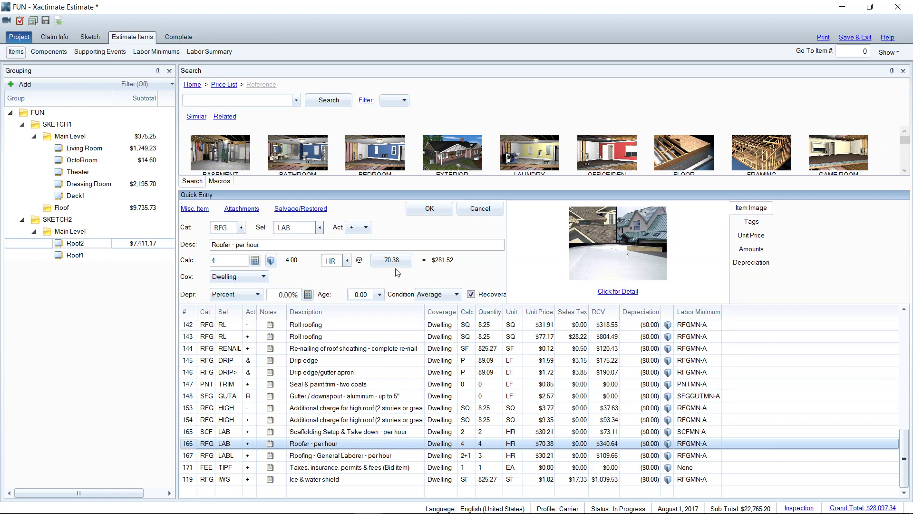
{"action": "key", "text": "ctrl"}
{"action": "left_click", "coordinate": [644, 251]}
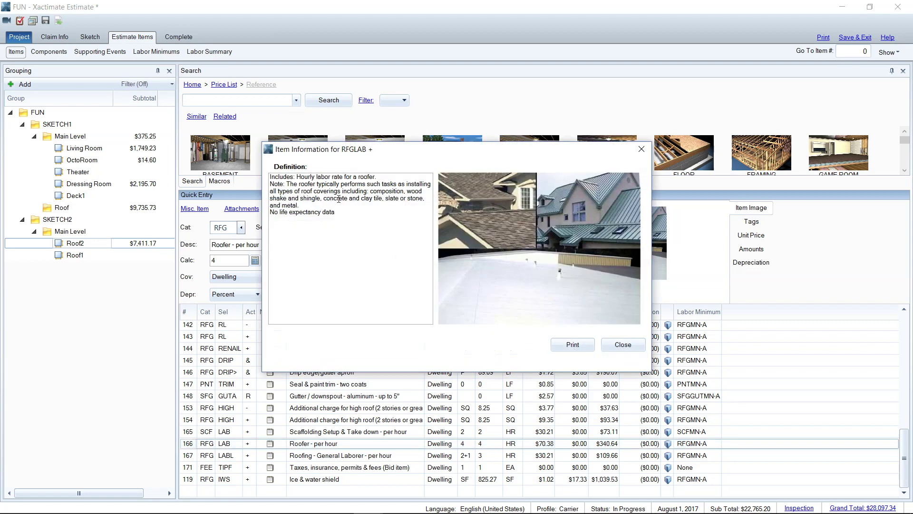
{"action": "left_click_drag", "start_coordinate": [298, 177], "coordinate": [400, 177]}
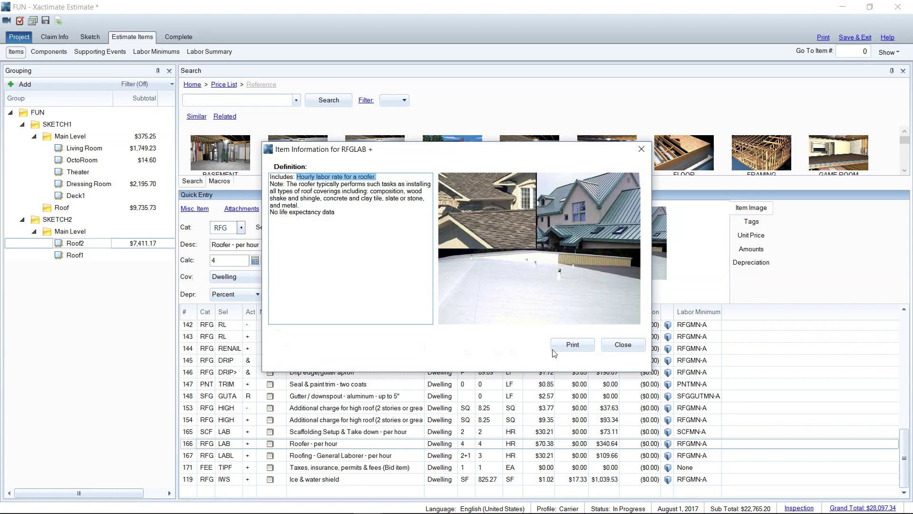
{"action": "left_click", "coordinate": [621, 344]}
{"action": "left_click", "coordinate": [191, 446]}
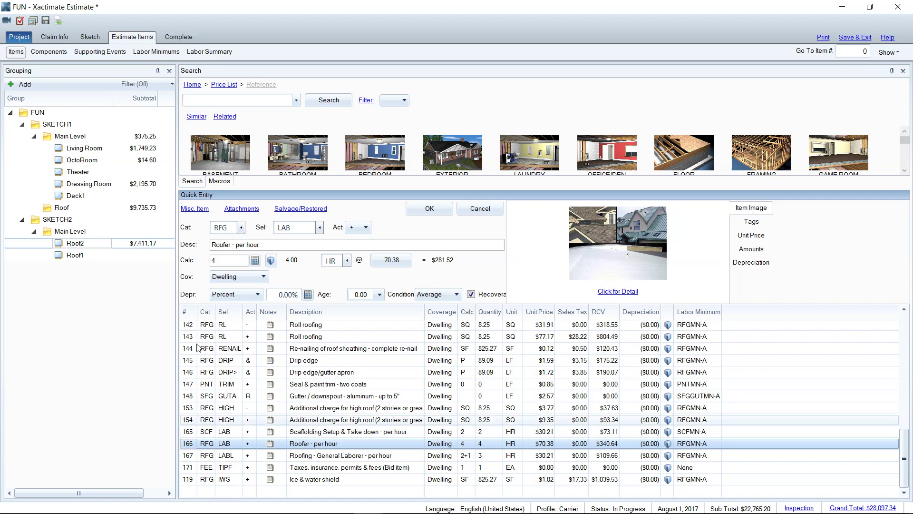
{"action": "left_click", "coordinate": [223, 263]}
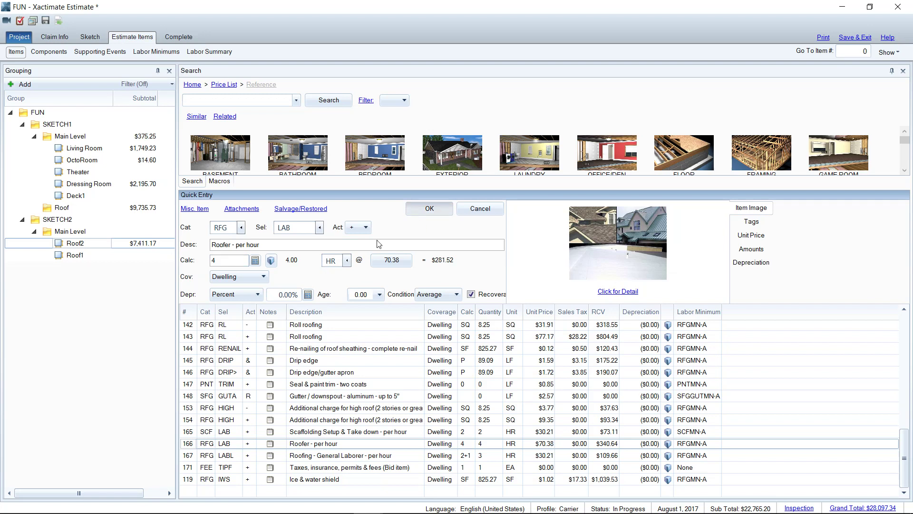
Step: Add a Roofing (Bid Item) line, category RFG and selector BIDITM, to Roof2 with a unit price of 550
{"action": "key", "text": "Return"}
{"action": "key", "text": "Tab"}
{"action": "type", "text": "BID"}
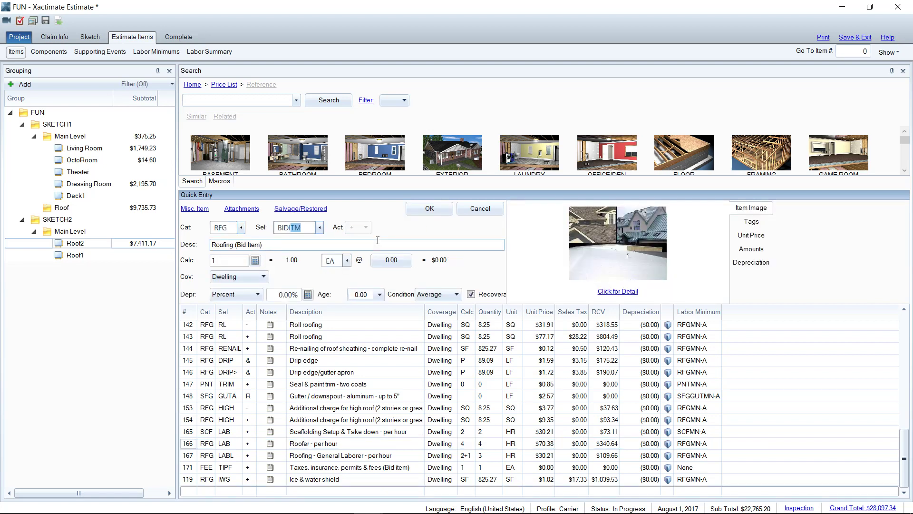
{"action": "key", "text": "Tab"}
{"action": "left_click", "coordinate": [394, 261]}
{"action": "left_click", "coordinate": [559, 244]}
{"action": "type", "text": "550"}
{"action": "left_click", "coordinate": [241, 208]}
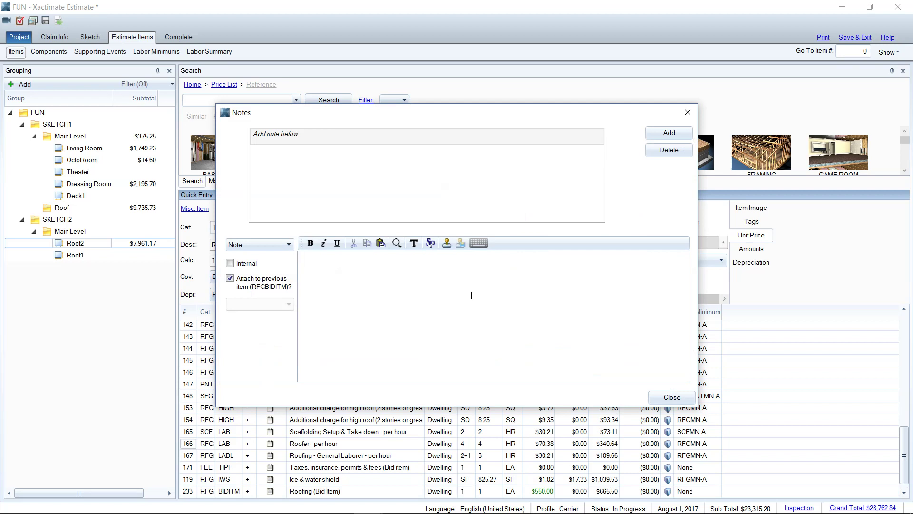
{"action": "left_click", "coordinate": [672, 397]}
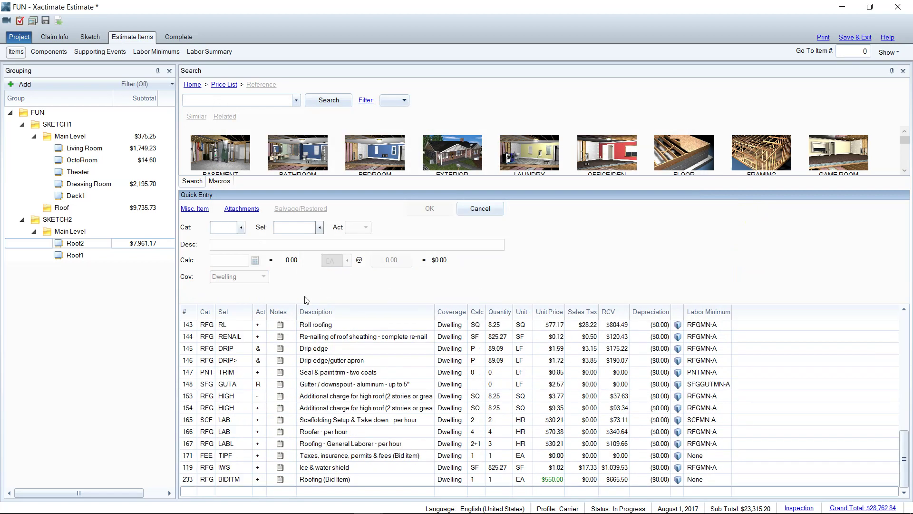
Step: Move the roofing bid item directly below the general laborer item, and check the laborer item's notes
{"action": "left_click_drag", "start_coordinate": [187, 480], "coordinate": [188, 445]}
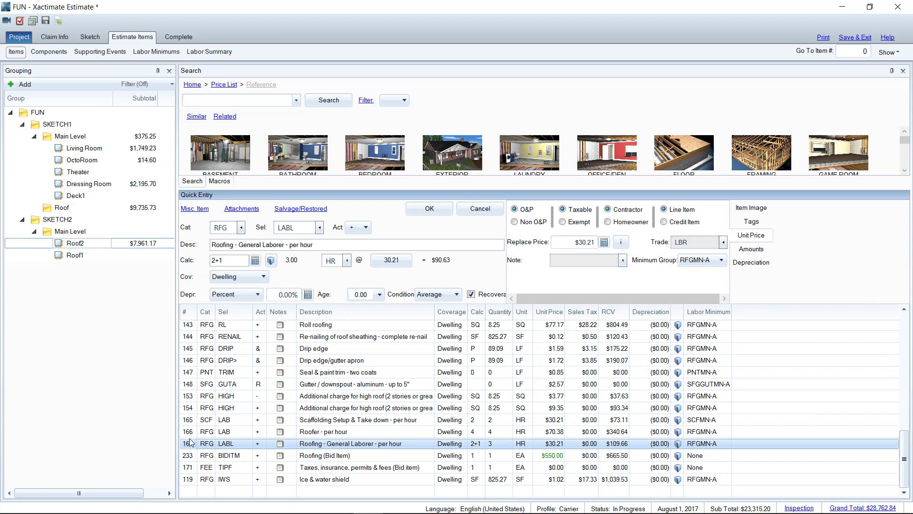
{"action": "left_click", "coordinate": [241, 209]}
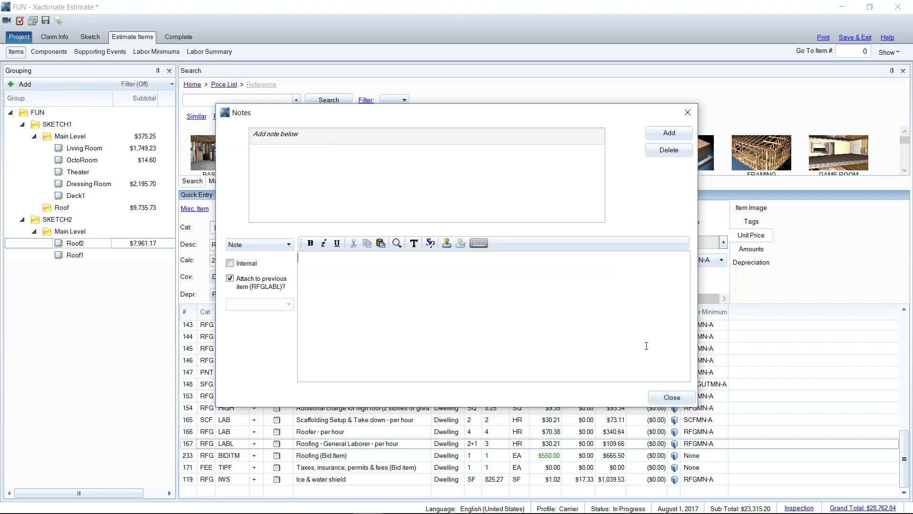
{"action": "left_click", "coordinate": [679, 398]}
Step: Change the general laborer item's description to "Roofing - General Laborer - Access Charge"
{"action": "left_click", "coordinate": [327, 443]}
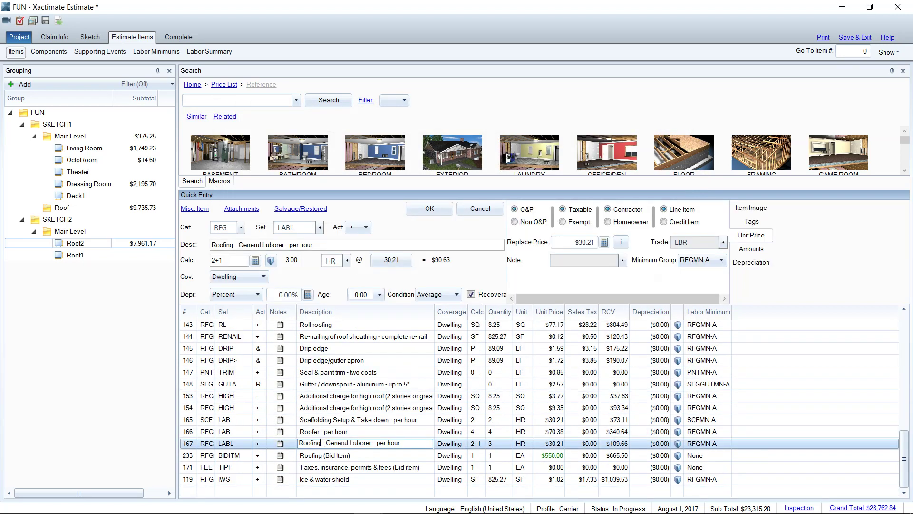
{"action": "left_click_drag", "start_coordinate": [313, 245], "coordinate": [289, 245]}
{"action": "key", "text": "BackSpace"}
{"action": "type", "text": "Ac"}
{"action": "key", "text": "BackSpace"}
{"action": "key", "text": "BackSpace"}
{"action": "type", "text": "Ac"}
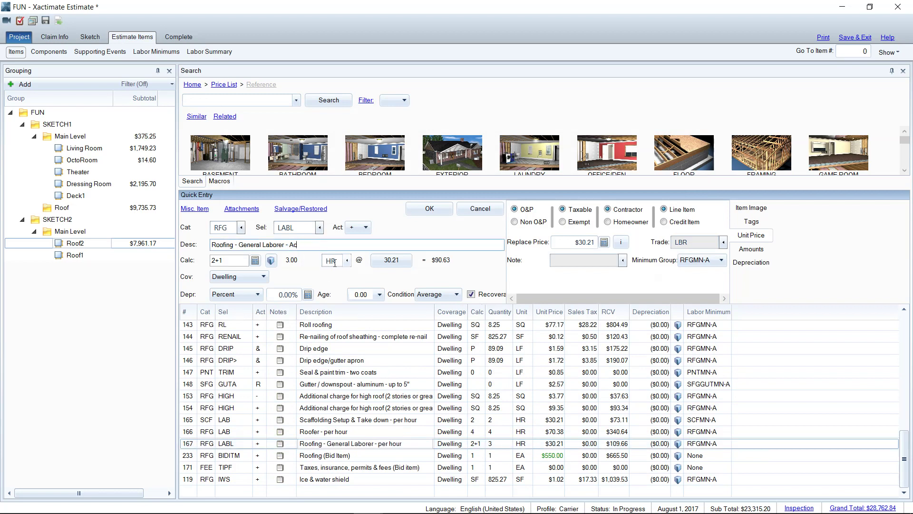
{"action": "type", "text": "cess Charge"}
{"action": "key", "text": "Return"}
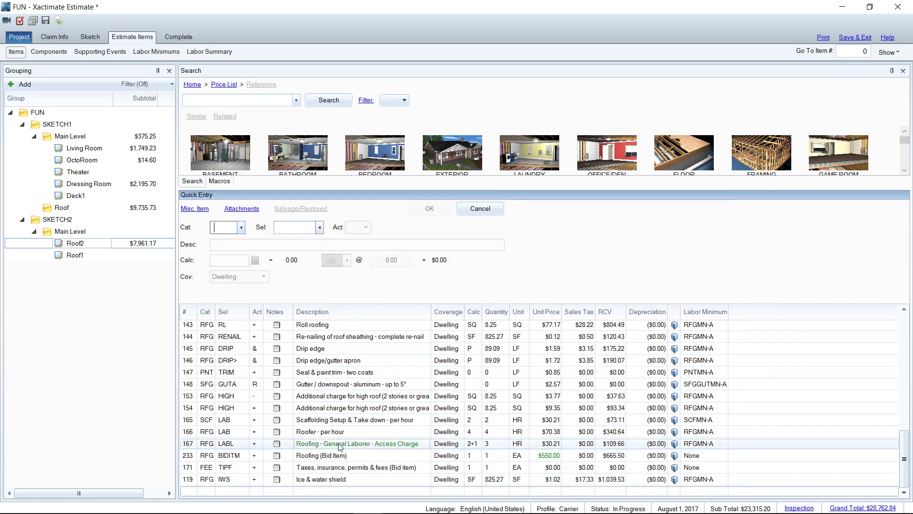